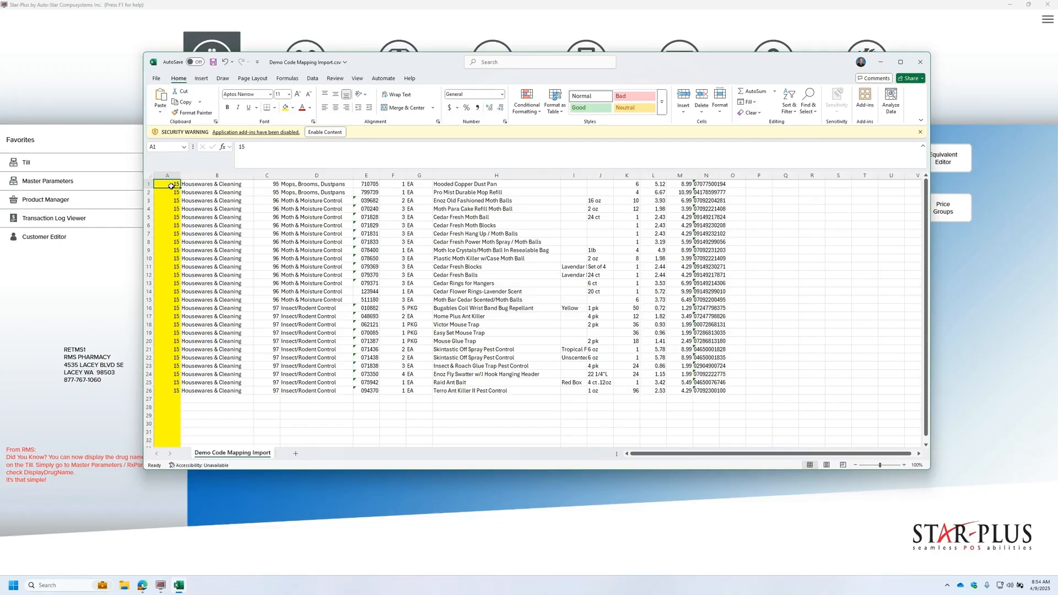
Step: Switch from the spreadsheet to Star-Plus, open the Code Mapping editor and set the code type to Fineline
click(880, 62)
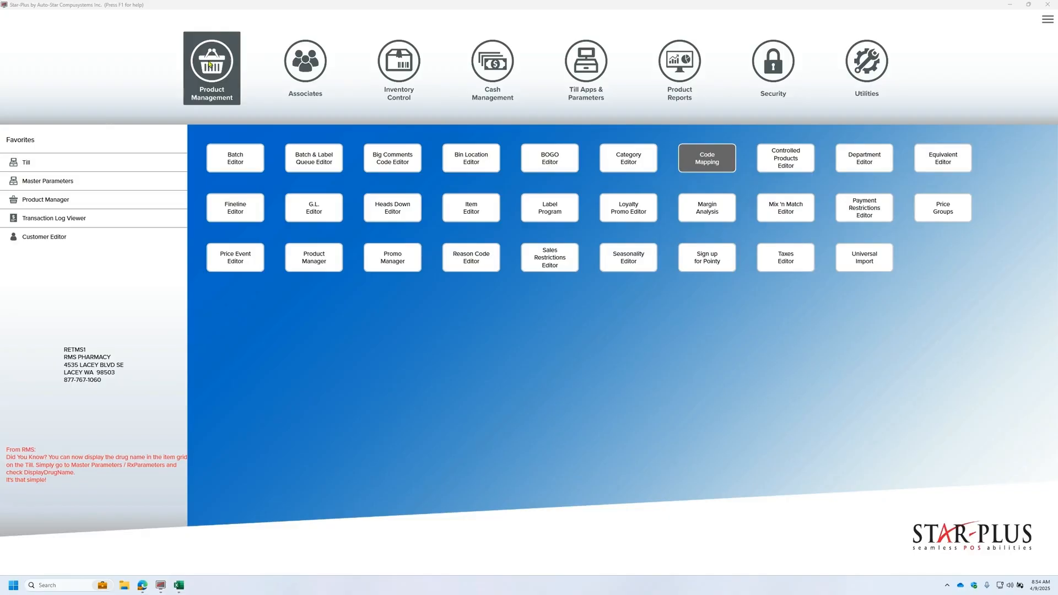
click(710, 155)
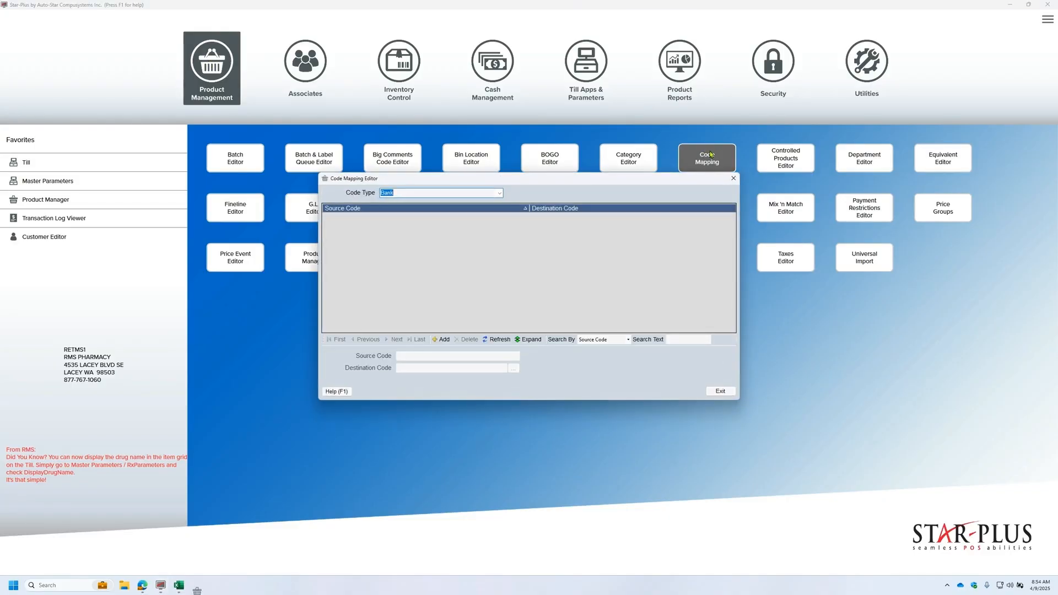
click(501, 192)
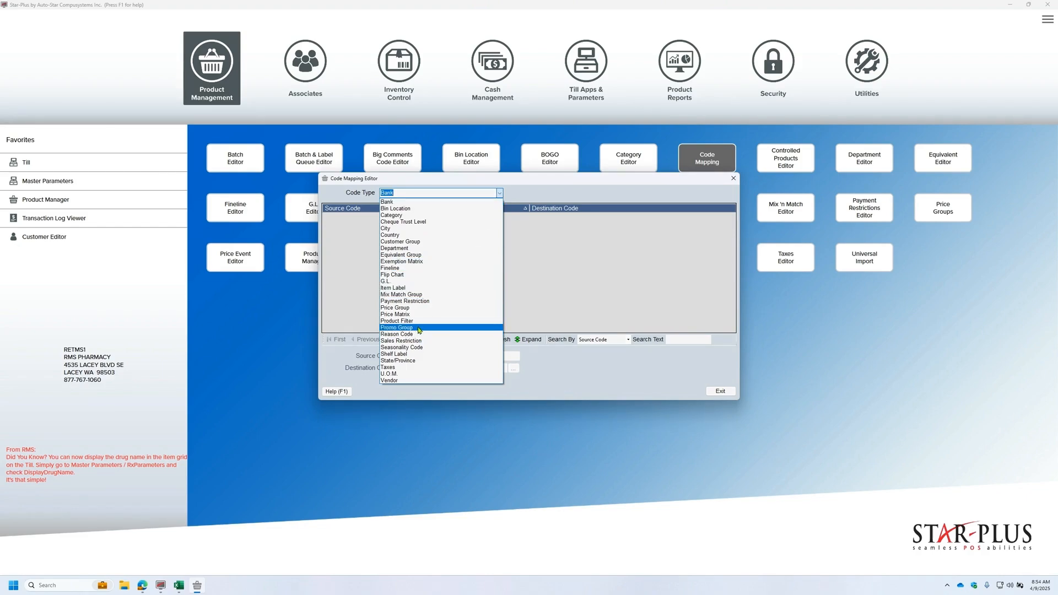
click(431, 269)
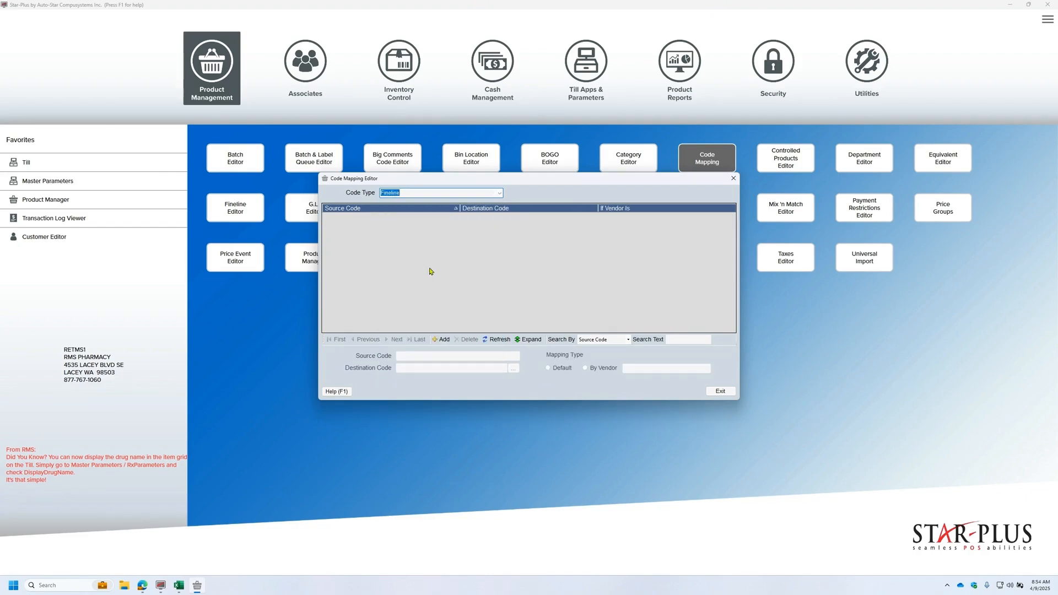
Step: Start a new fineline code map with source code 15 and destination code 6000, picking 6000 HOUSEHOLD PRODUCTS from the fineline list
click(441, 339)
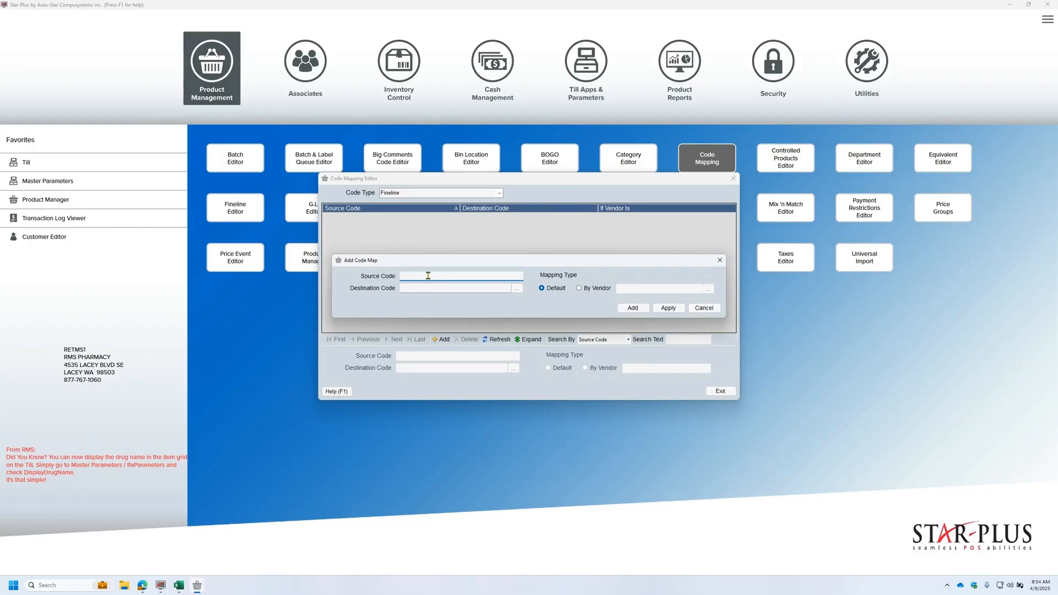
text(15)
click(439, 287)
text(6000)
click(517, 289)
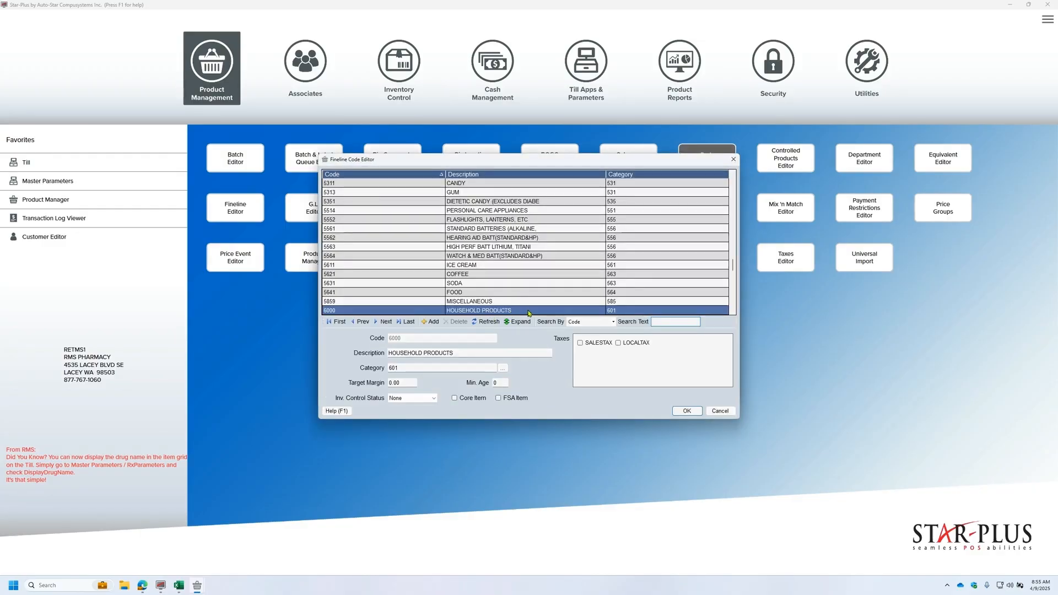
click(687, 411)
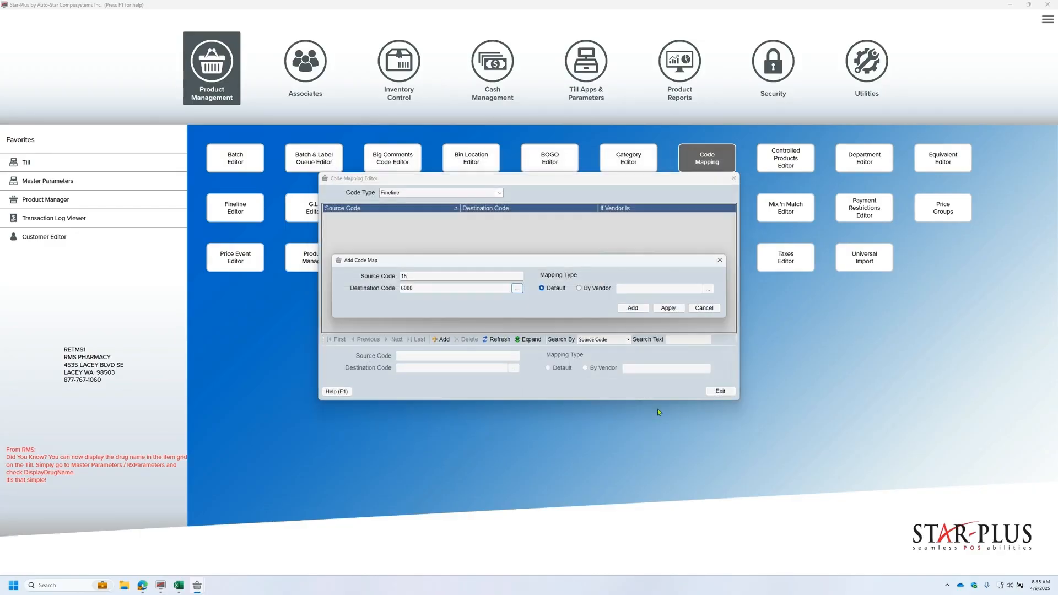
Step: Make the mapping apply by vendor VDI, add it and close the Code Mapping editor
click(580, 288)
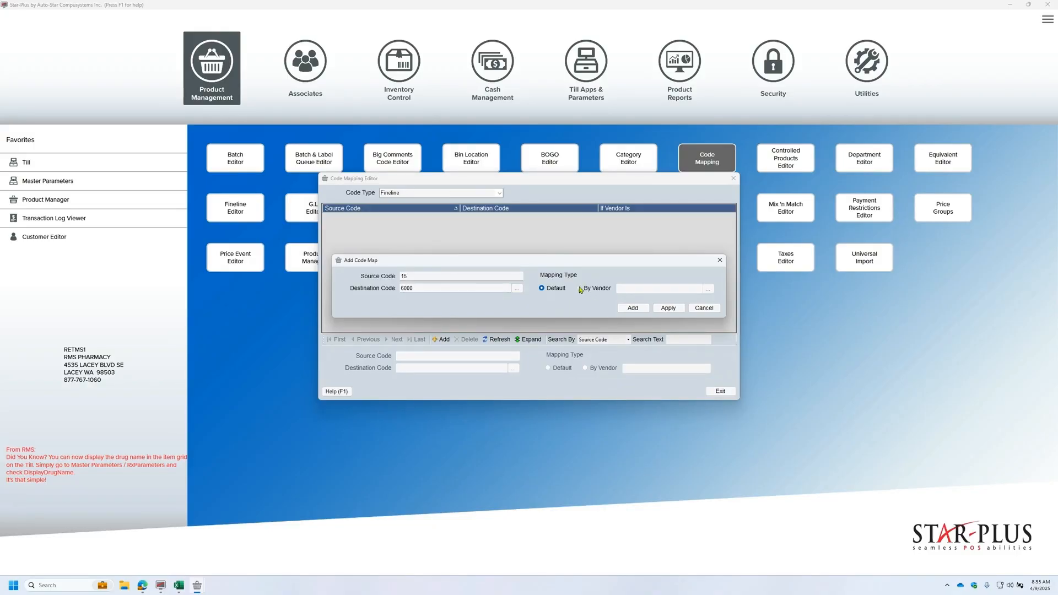
click(665, 289)
text(VDI)
click(647, 309)
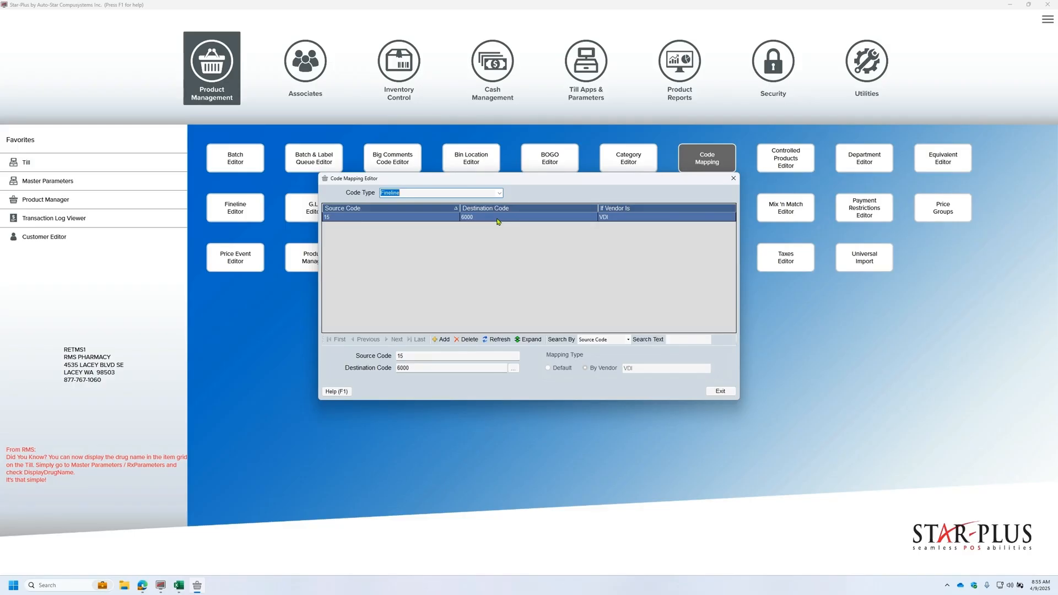
click(721, 392)
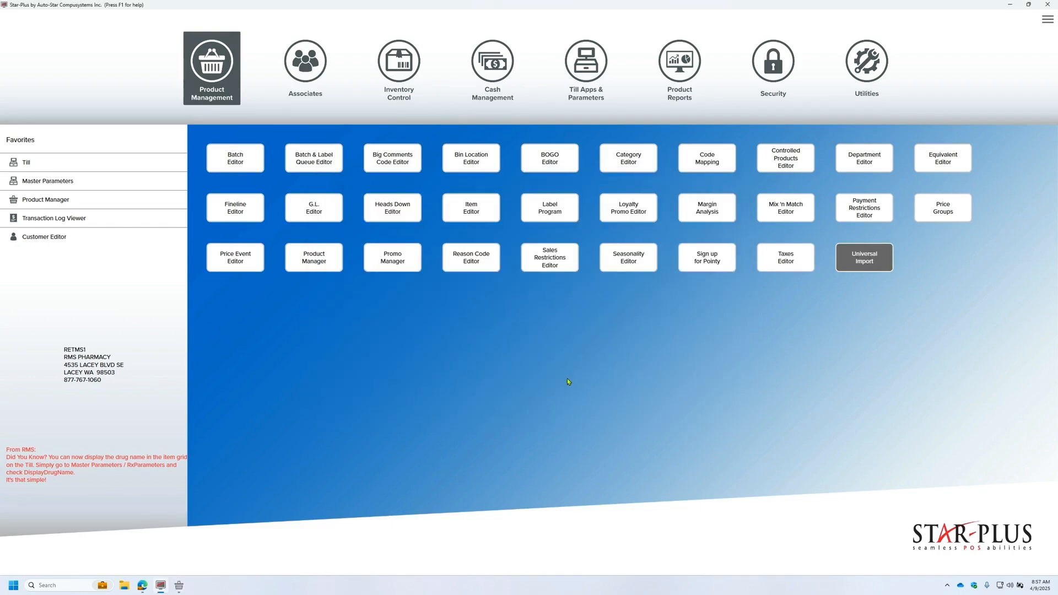
Step: Open Universal Import and load the DEMOCODEMAP format
click(867, 264)
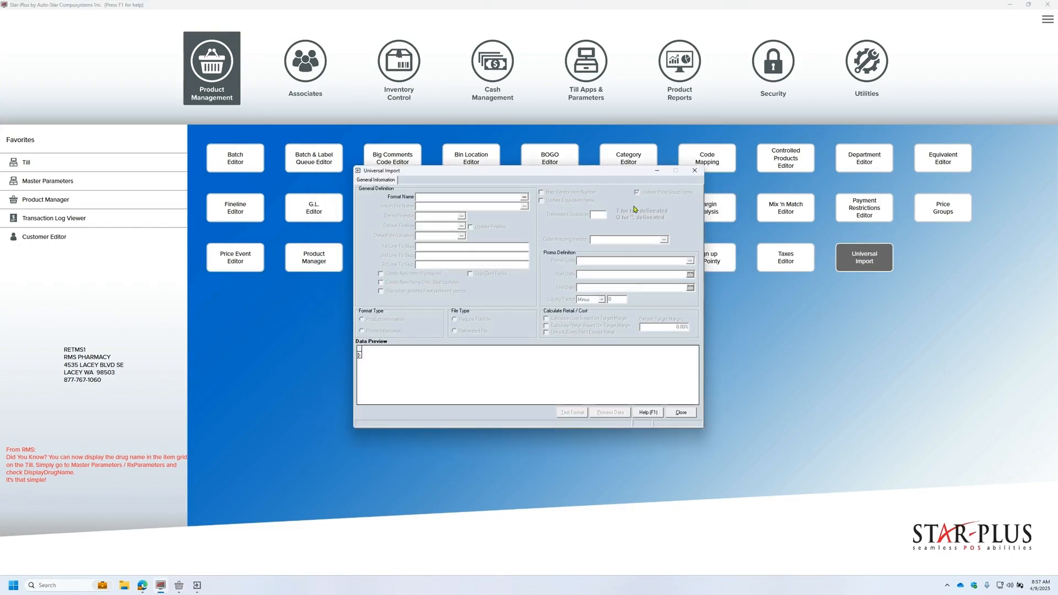
click(524, 196)
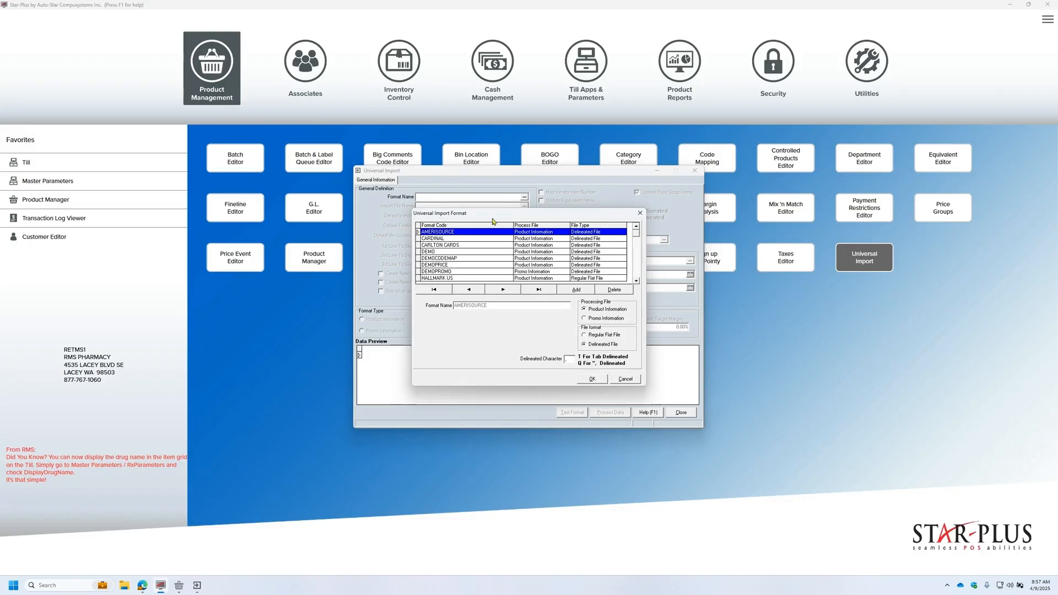
click(465, 258)
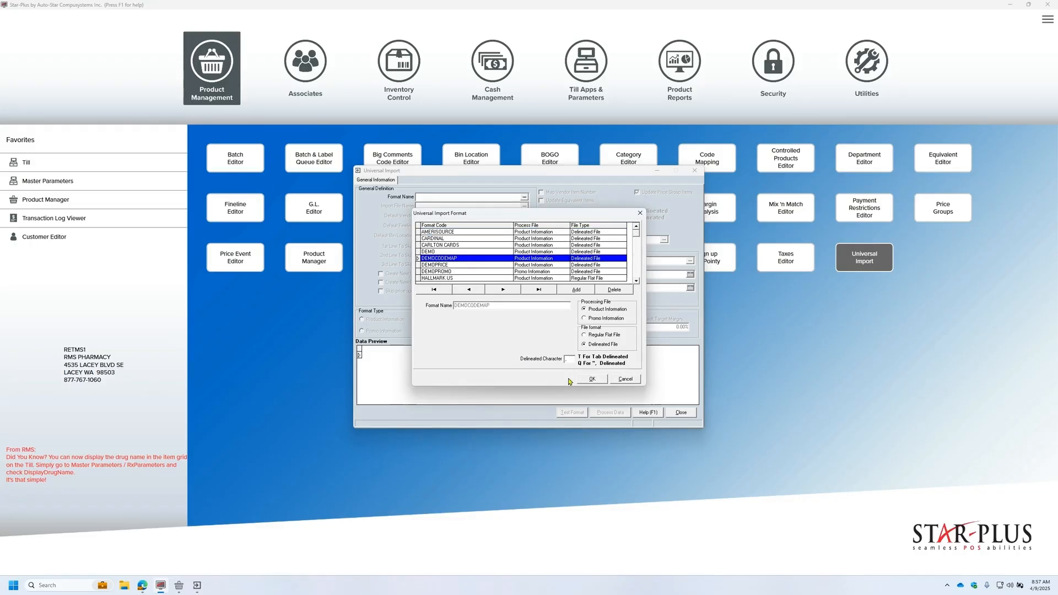
click(586, 380)
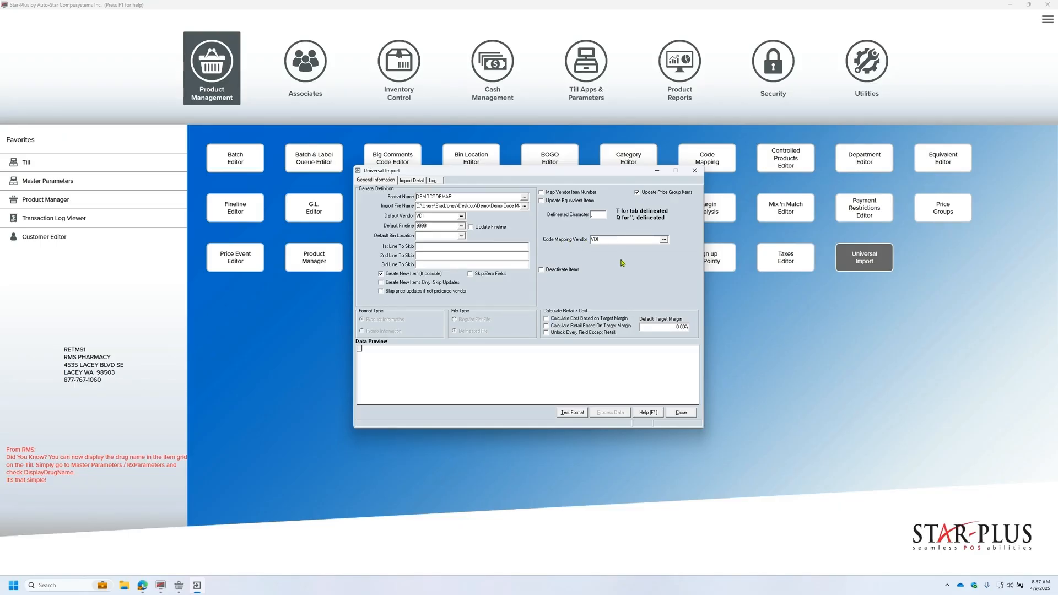
Step: Test the import format on the first 100 lines, proceeding past format verification, and review all columns of the data preview
click(574, 414)
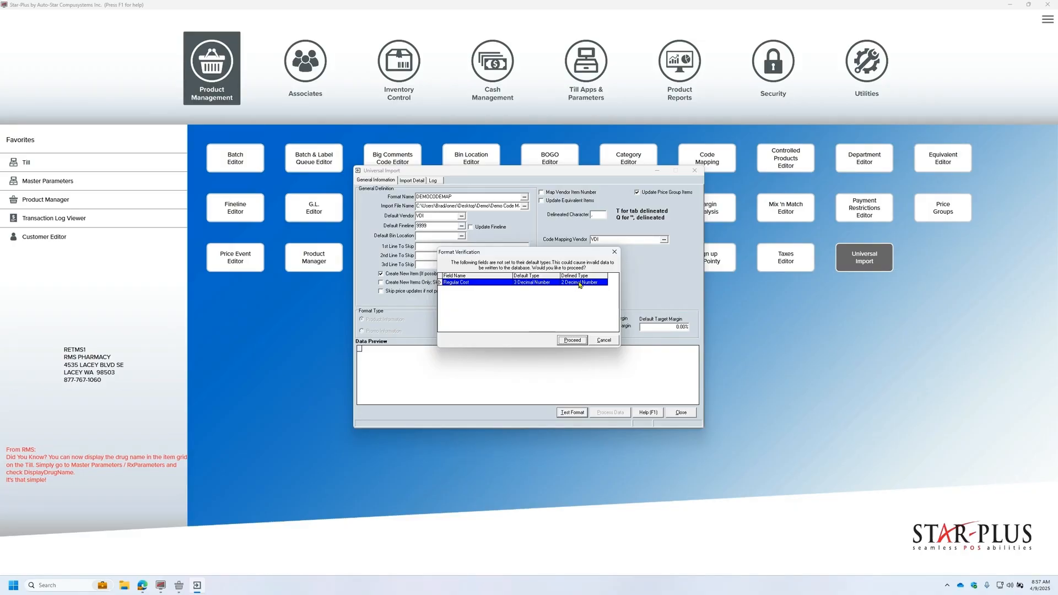
click(572, 340)
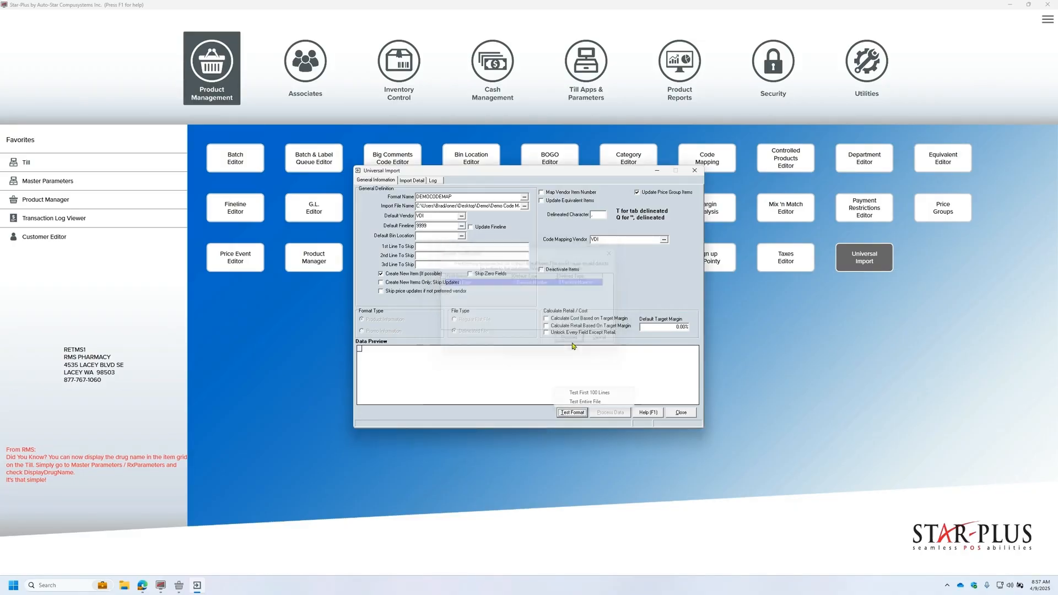
click(585, 393)
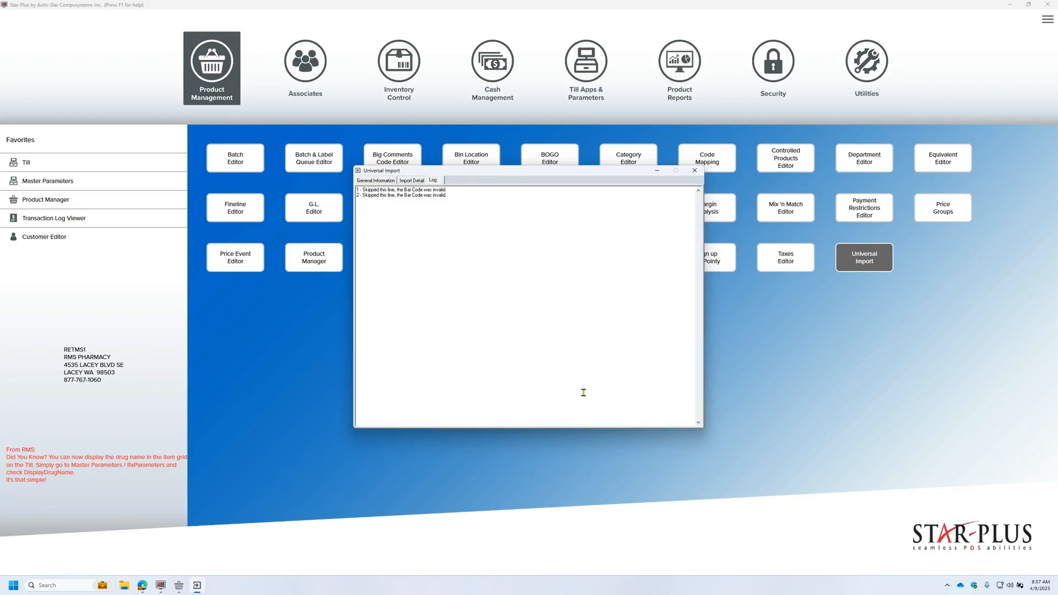
click(387, 182)
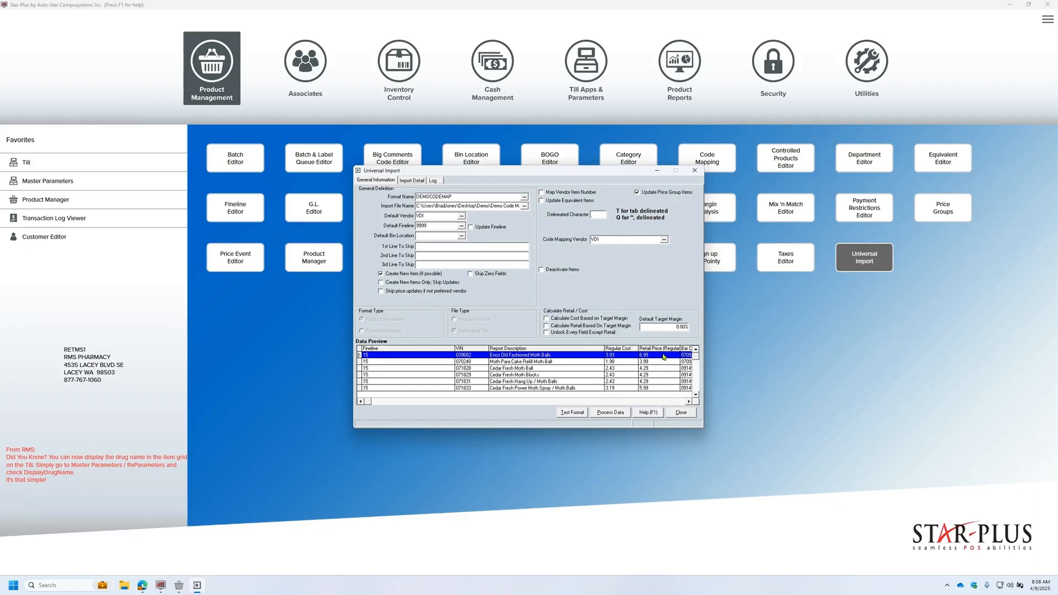
click(690, 402)
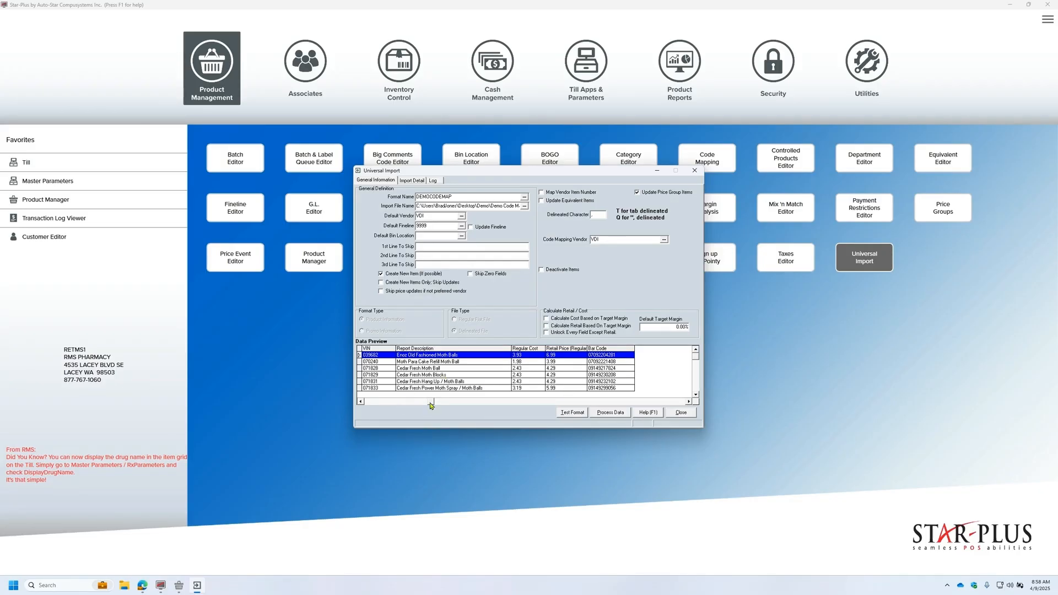
drag(431, 405, 366, 411)
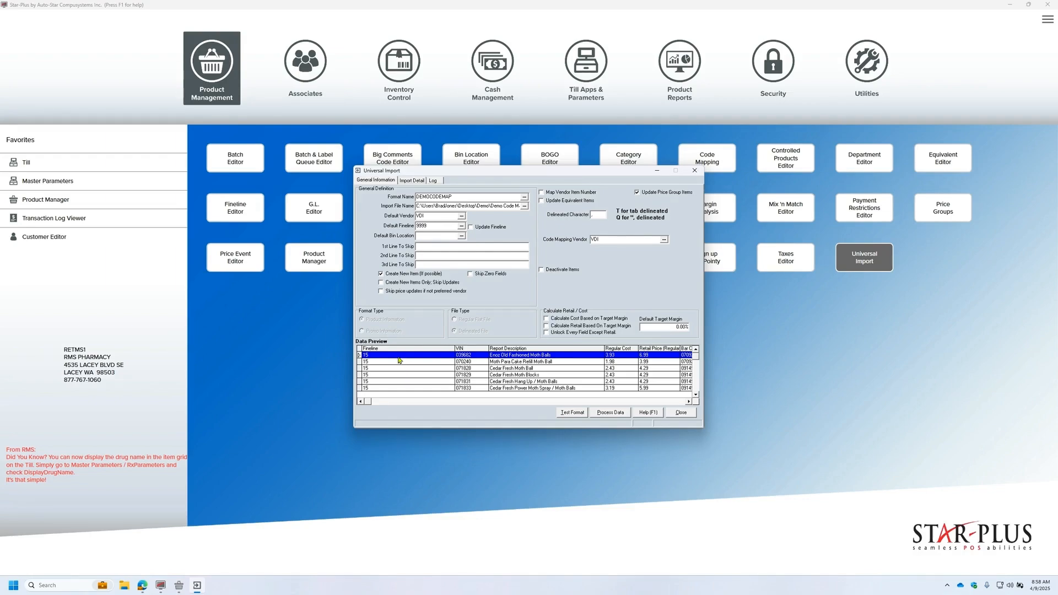
Step: Process the import data for all records and exit Universal Import
click(607, 414)
click(517, 314)
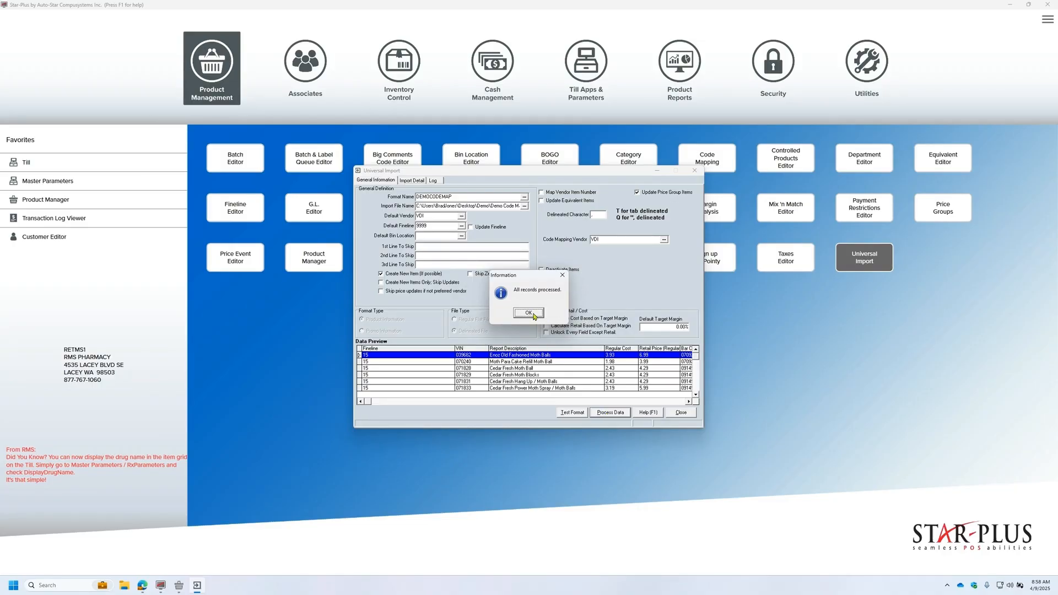
click(528, 313)
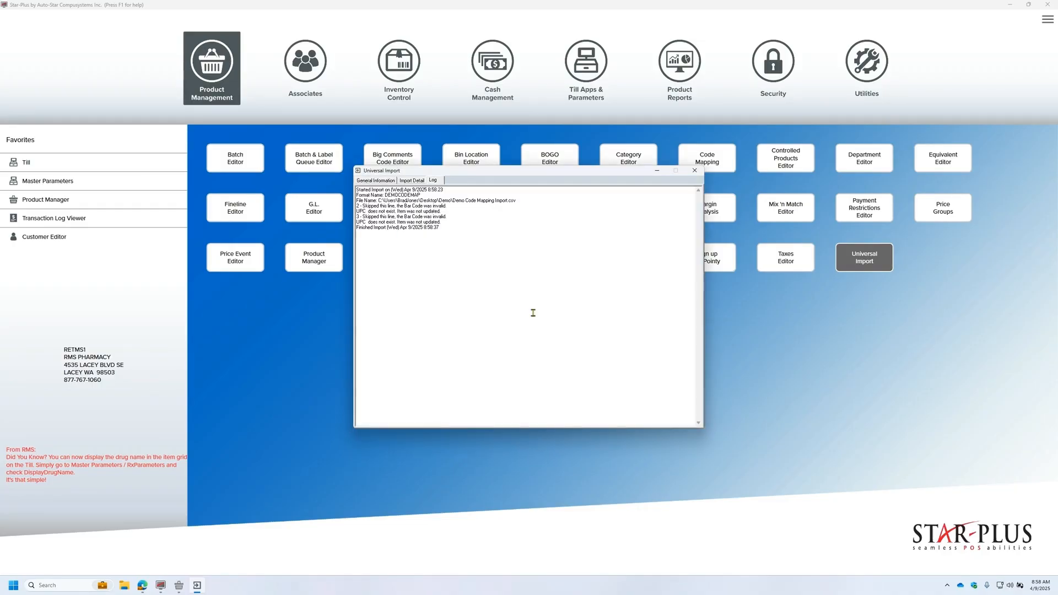
click(694, 171)
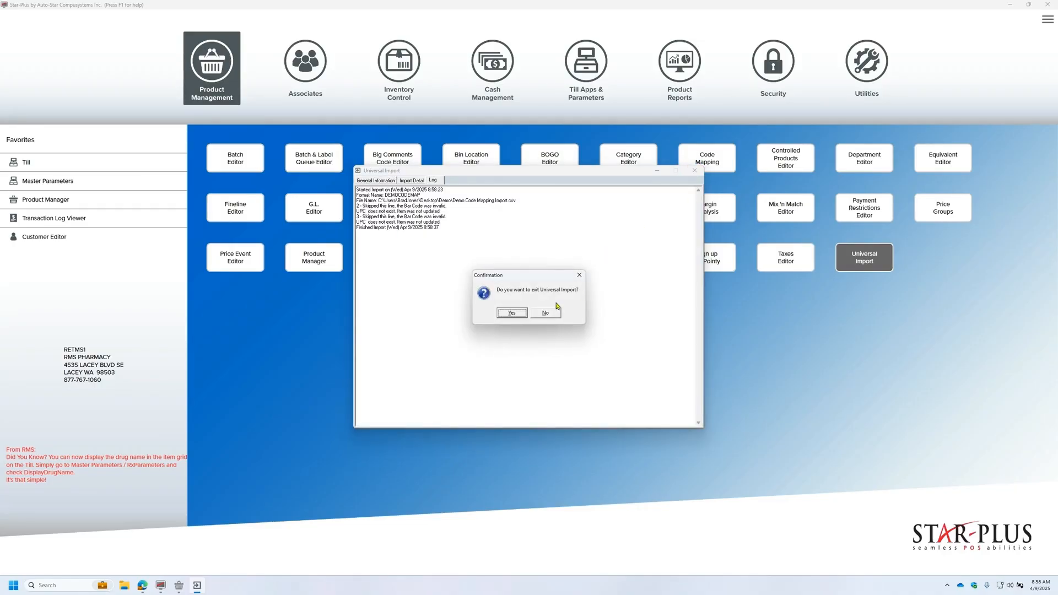
click(511, 314)
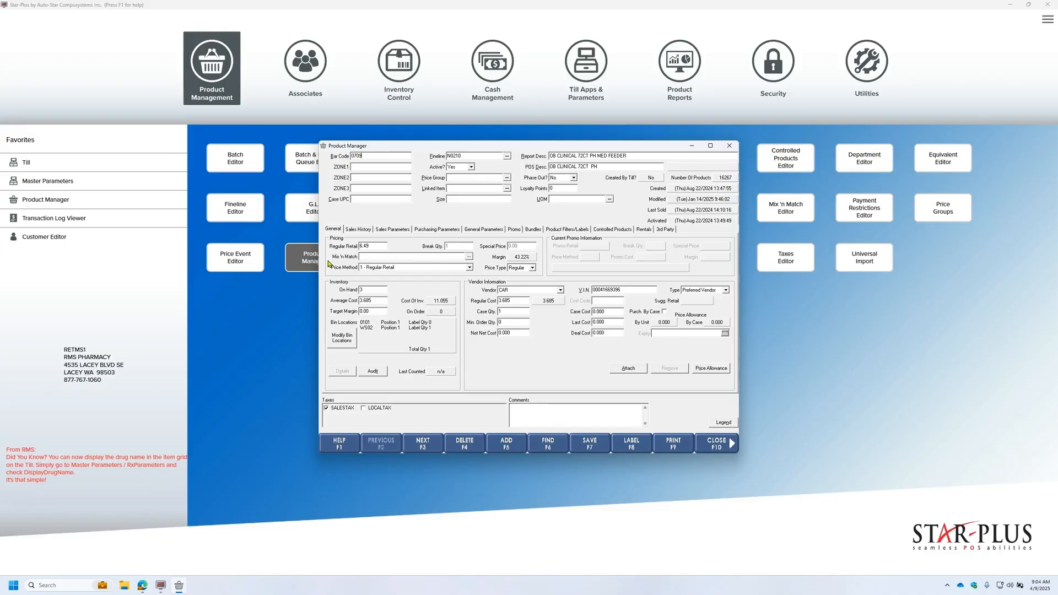
text(2204281)
key(Return)
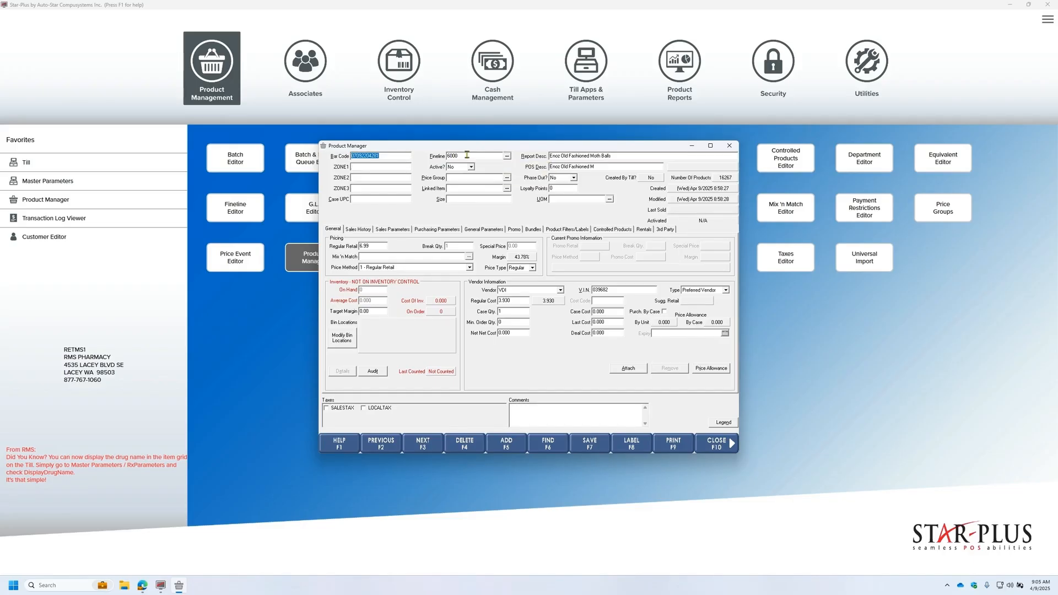
key(Tab)
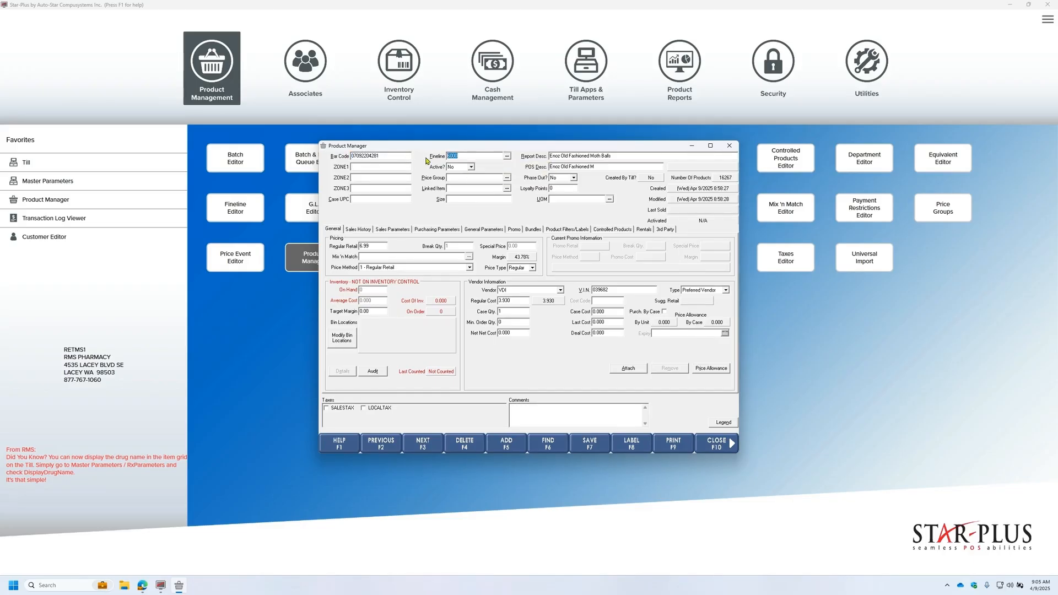